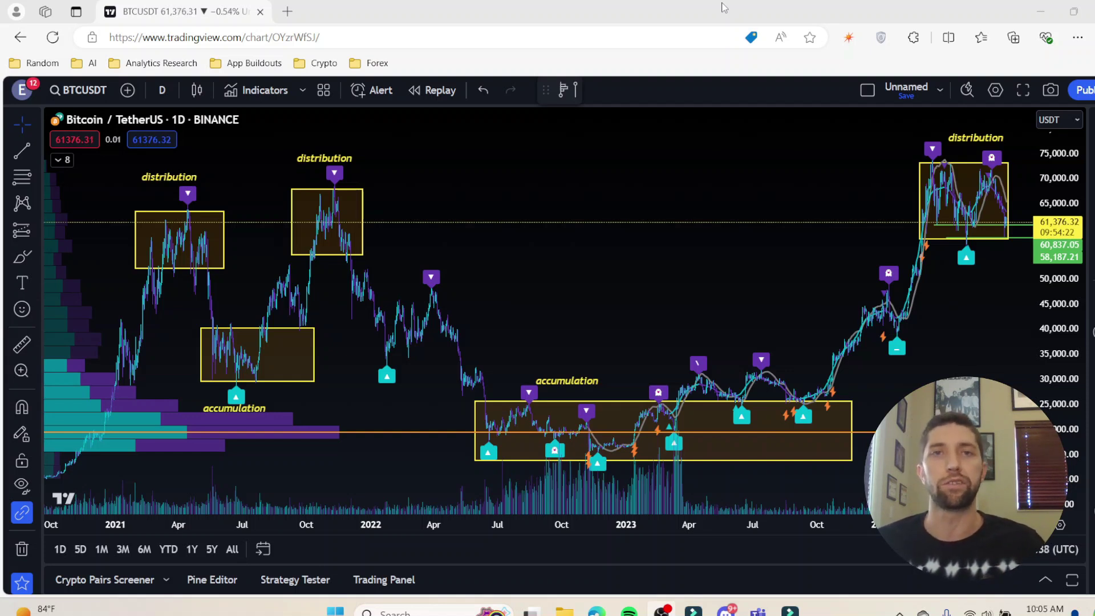
Step: Examine the marked accumulation and distribution zones on the daily Bitcoin chart, from the 2020 range to the 2024 range
{"action": "left_click", "coordinate": [276, 371]}
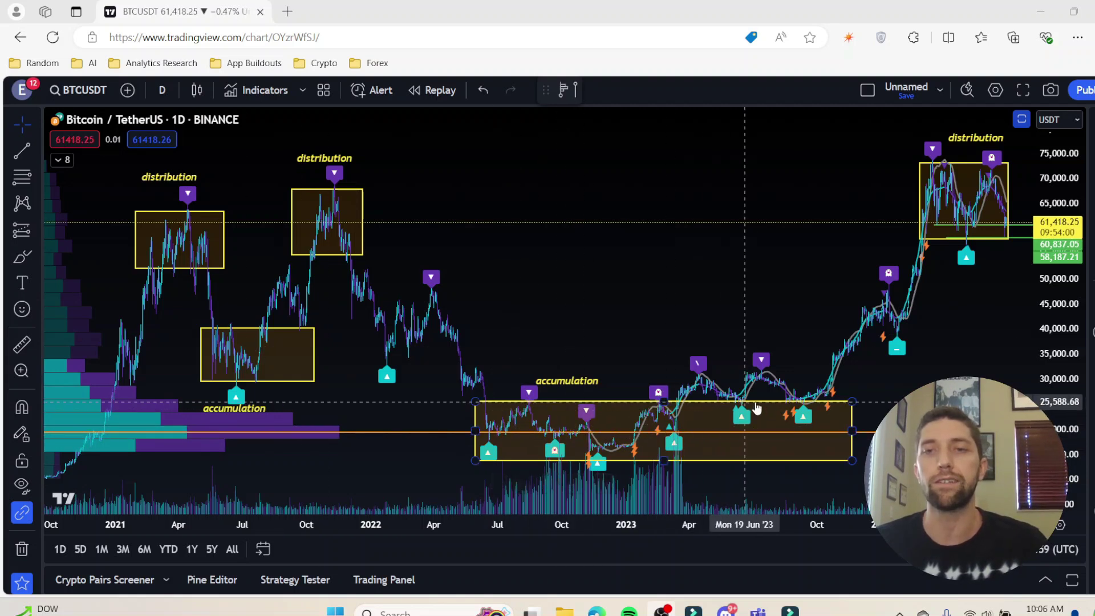
{"action": "left_click_drag", "start_coordinate": [159, 386], "coordinate": [517, 381]}
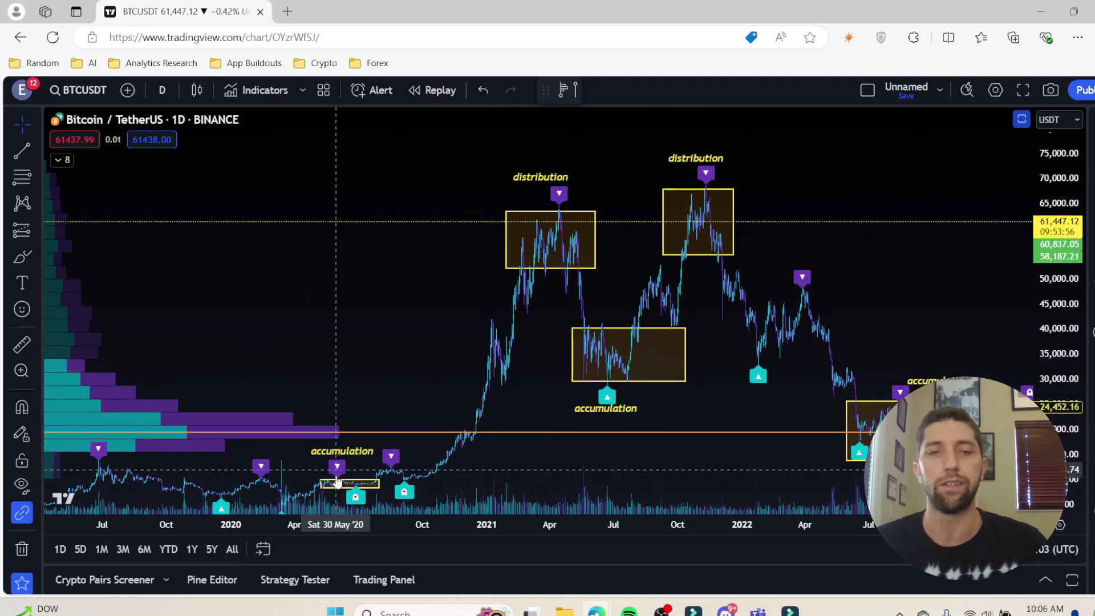
{"action": "left_click", "coordinate": [375, 486]}
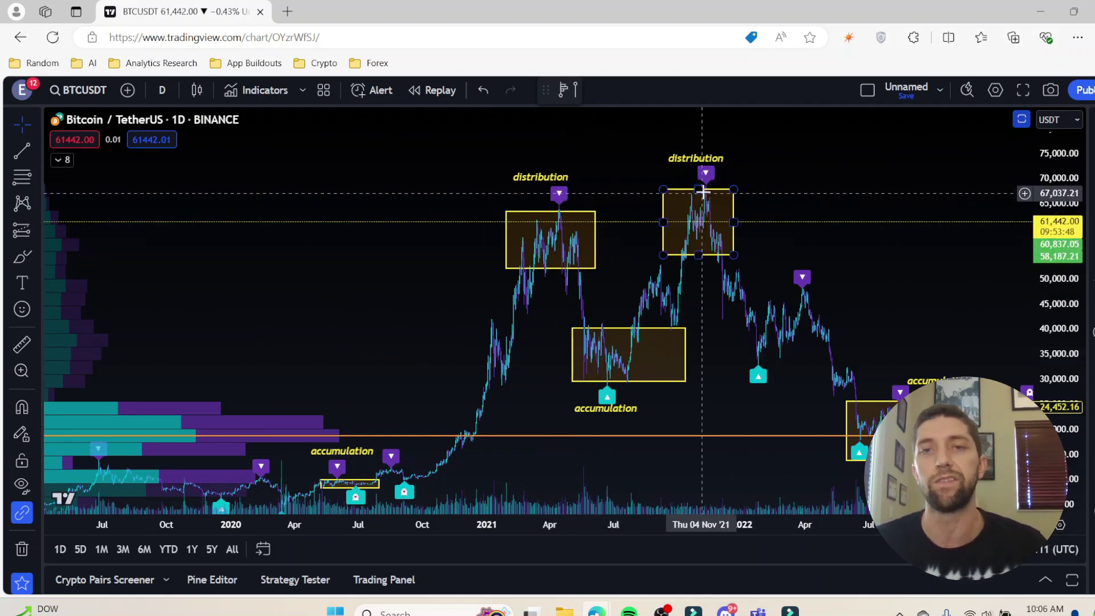
{"action": "left_click", "coordinate": [701, 198]}
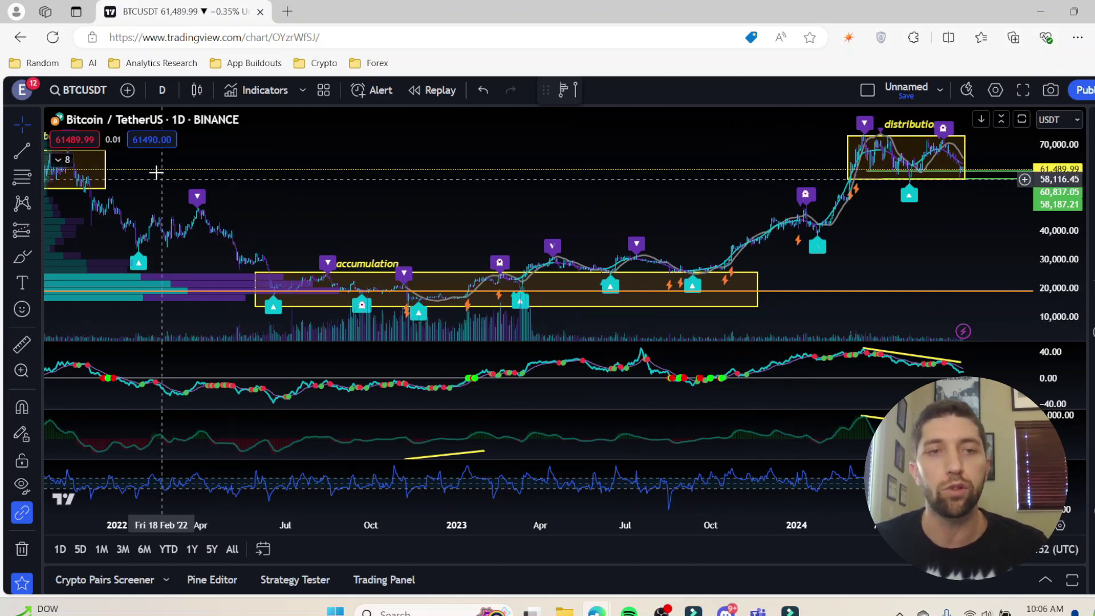
{"action": "left_click", "coordinate": [916, 171]}
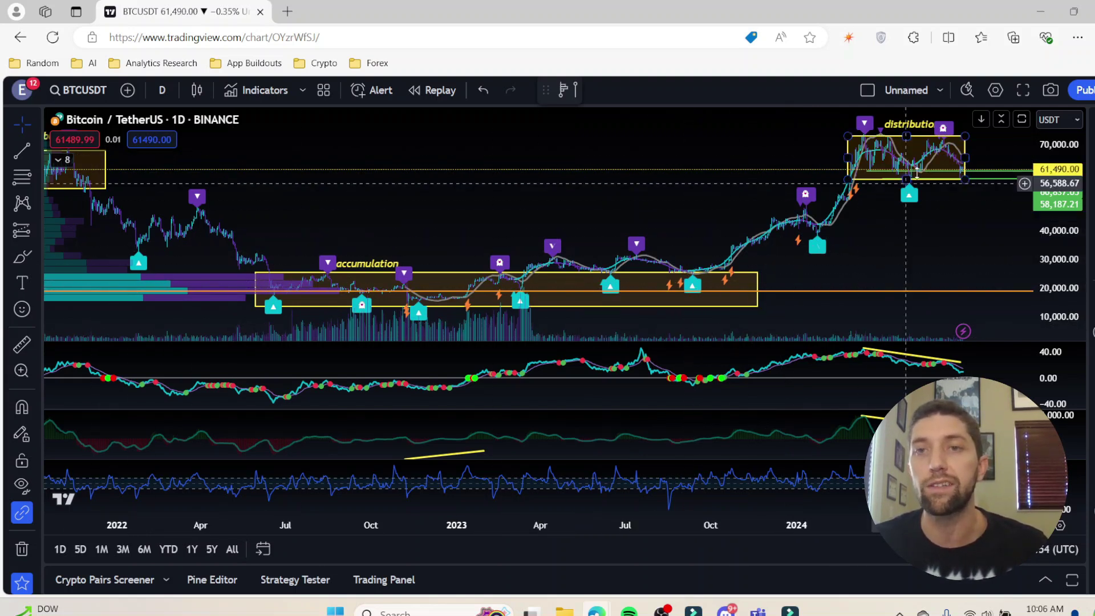
{"action": "left_click", "coordinate": [606, 299]}
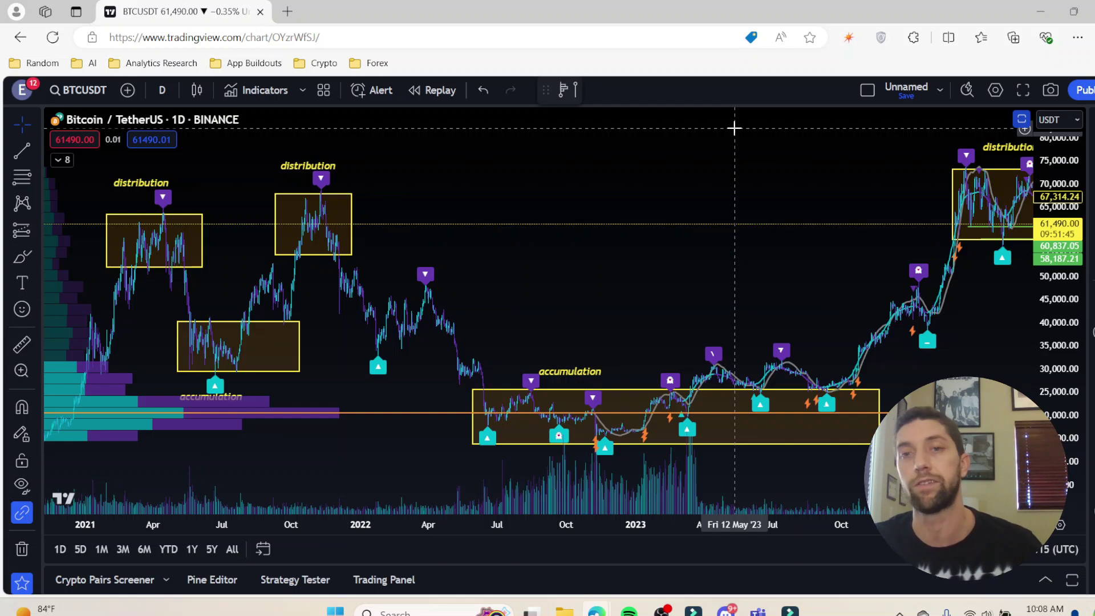
Step: Compare the two 2021 distribution zones with the accumulation ranges between and after them, including a view with the indicator panes shown
{"action": "scroll", "coordinate": [734, 129], "scroll_direction": "up", "scroll_amount": 3}
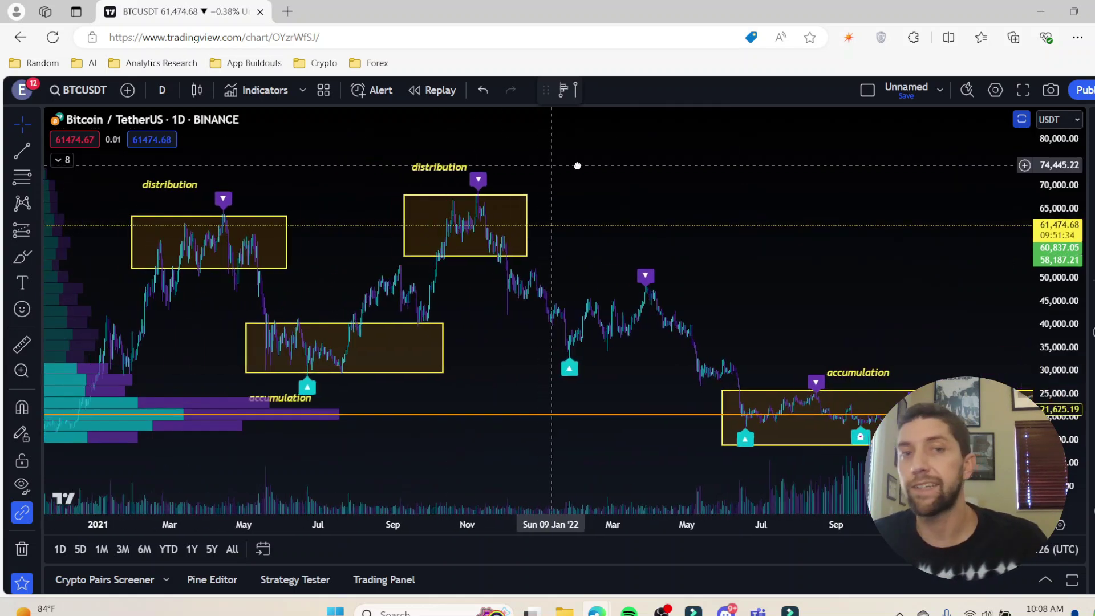
{"action": "scroll", "coordinate": [576, 163], "scroll_direction": "left", "scroll_amount": 10}
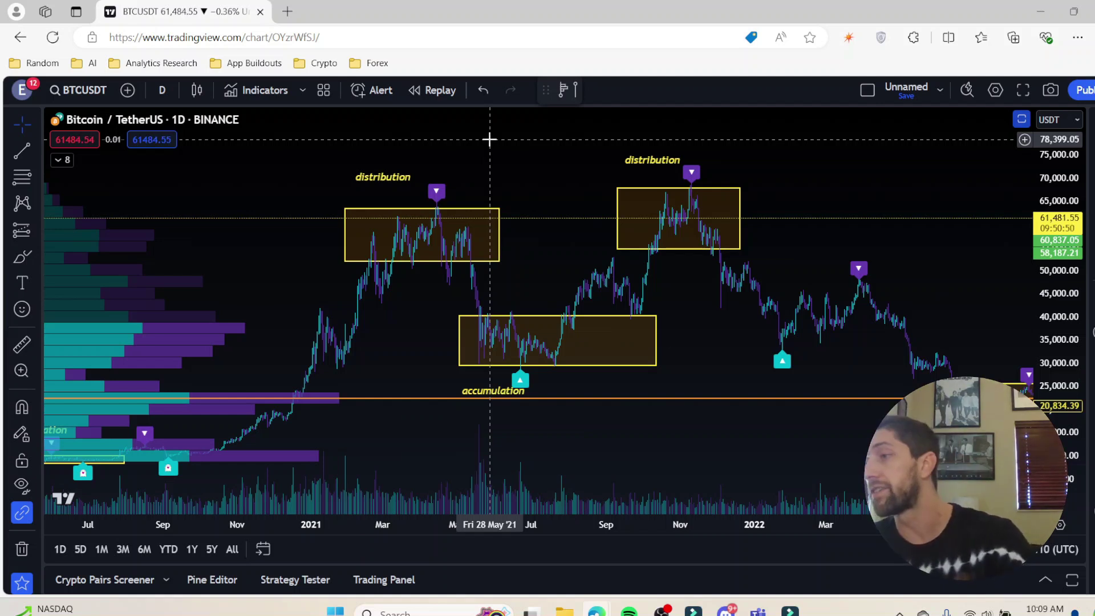
{"action": "scroll", "coordinate": [792, 207], "scroll_direction": "up", "scroll_amount": 4}
{"action": "double_click", "coordinate": [733, 193]}
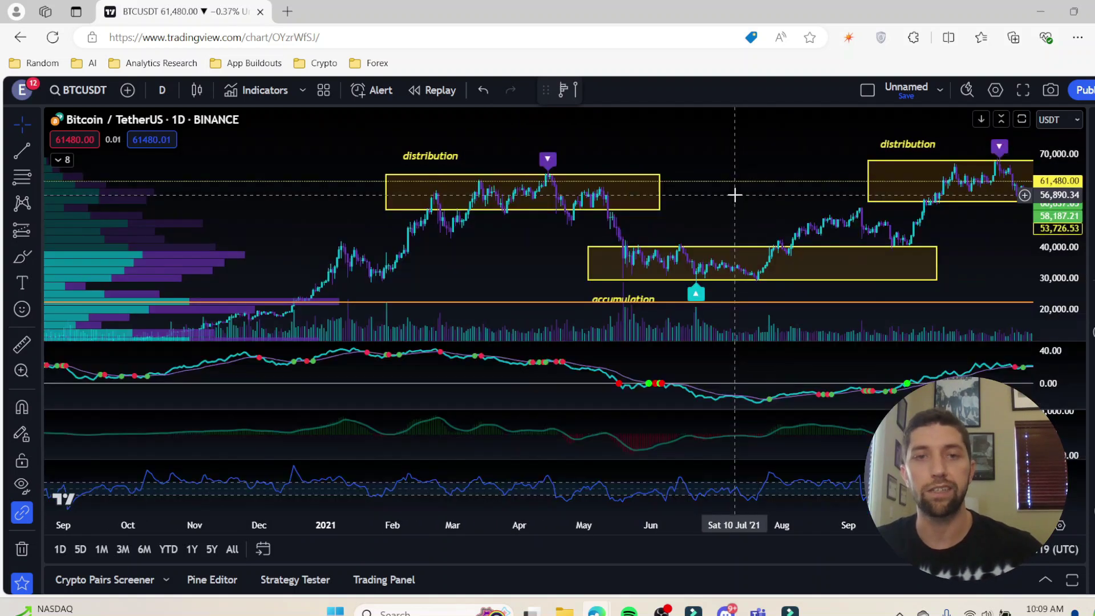
{"action": "scroll", "coordinate": [771, 163], "scroll_direction": "up", "scroll_amount": 5}
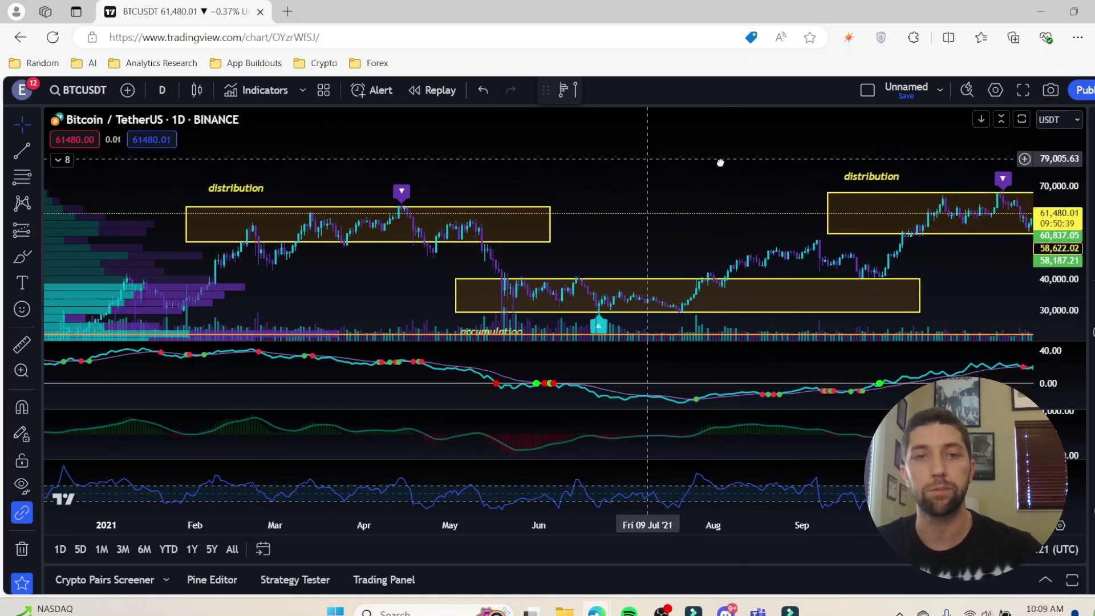
{"action": "left_click_drag", "start_coordinate": [1021, 229], "coordinate": [897, 164]}
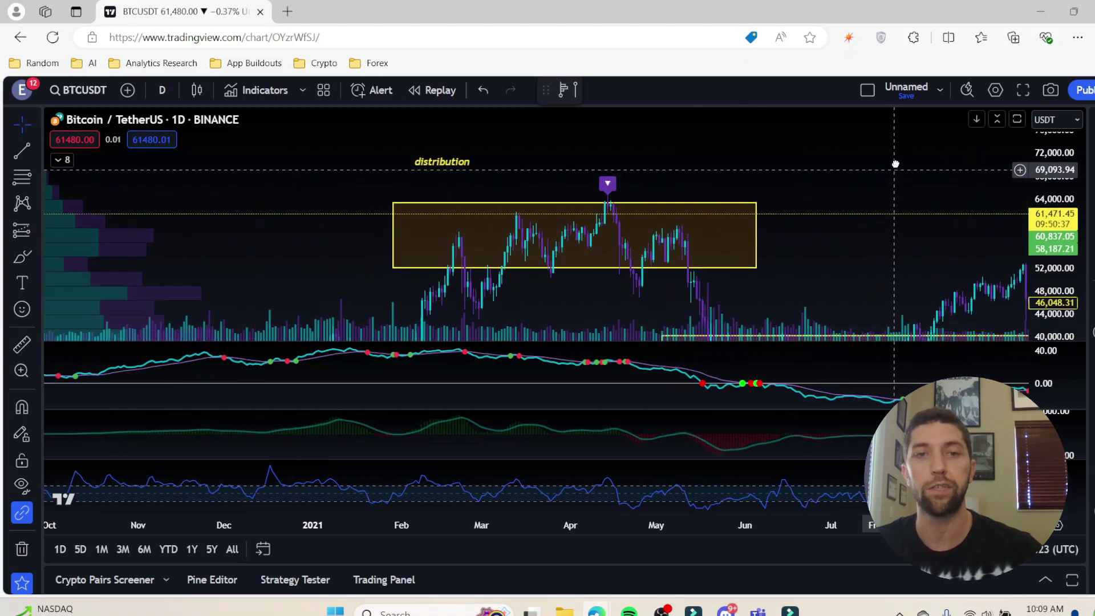
{"action": "scroll", "coordinate": [796, 217], "scroll_direction": "right", "scroll_amount": 3}
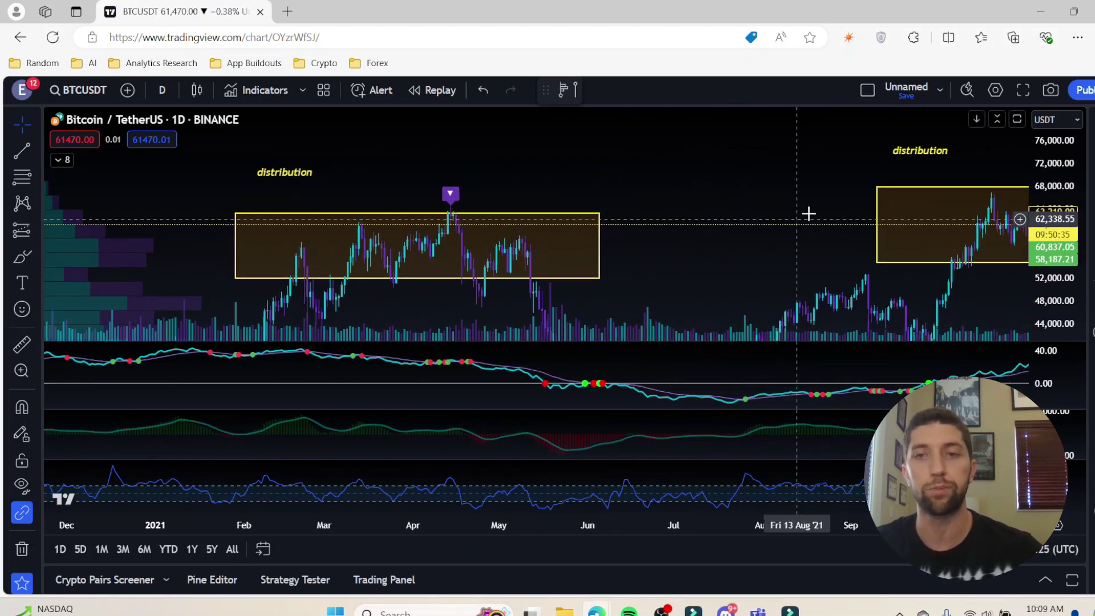
{"action": "left_click_drag", "start_coordinate": [669, 219], "coordinate": [791, 217]}
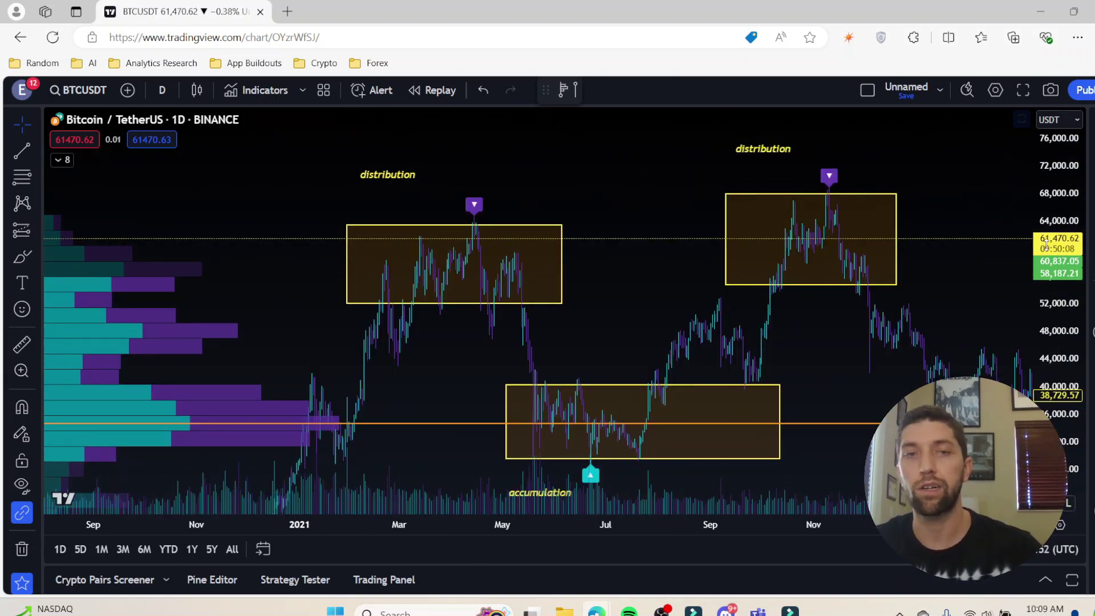
{"action": "scroll", "coordinate": [844, 149], "scroll_direction": "down", "scroll_amount": 5}
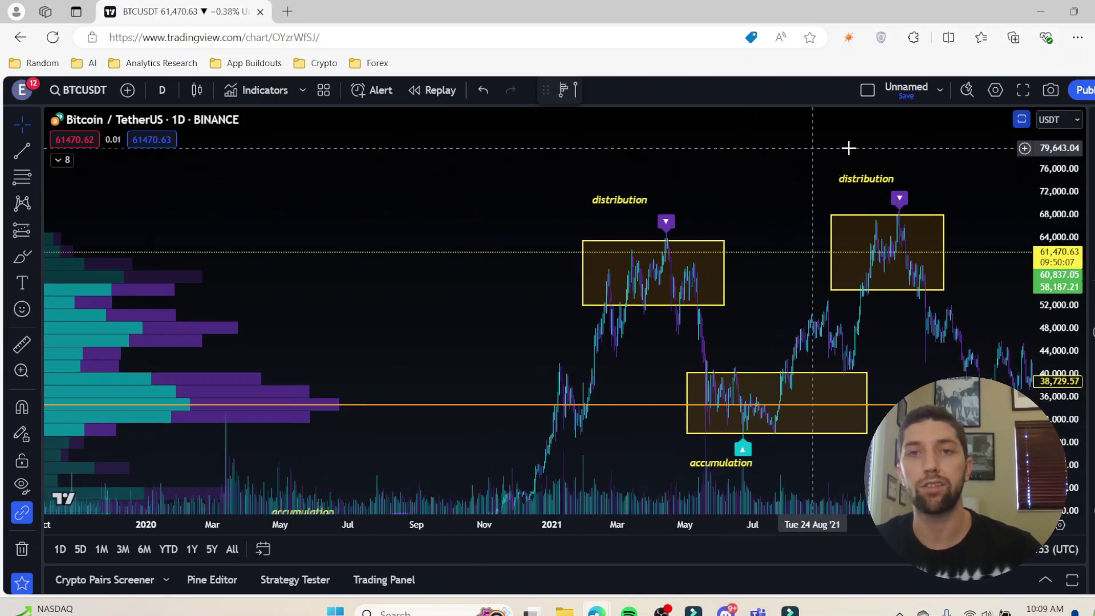
{"action": "scroll", "coordinate": [670, 130], "scroll_direction": "down", "scroll_amount": 4}
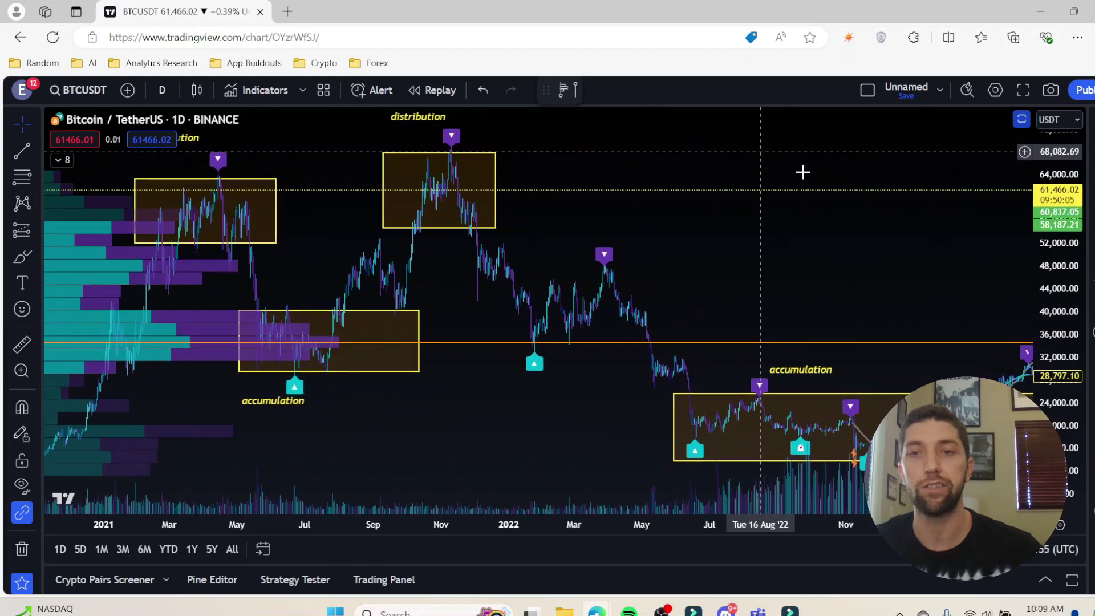
{"action": "scroll", "coordinate": [928, 190], "scroll_direction": "down", "scroll_amount": 3}
{"action": "left_click_drag", "start_coordinate": [1059, 214], "coordinate": [762, 197]}
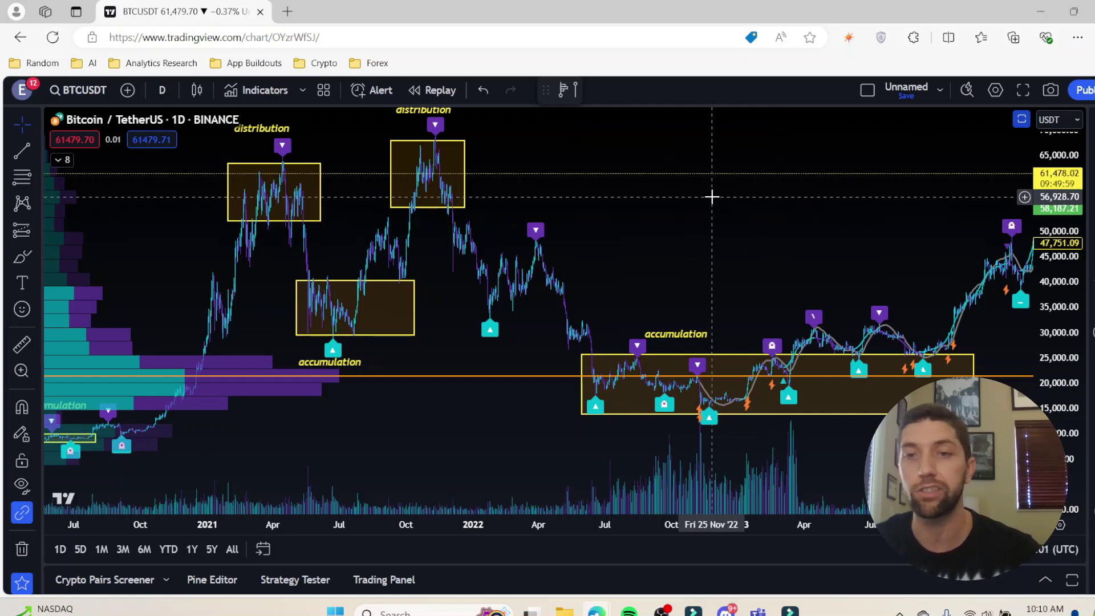
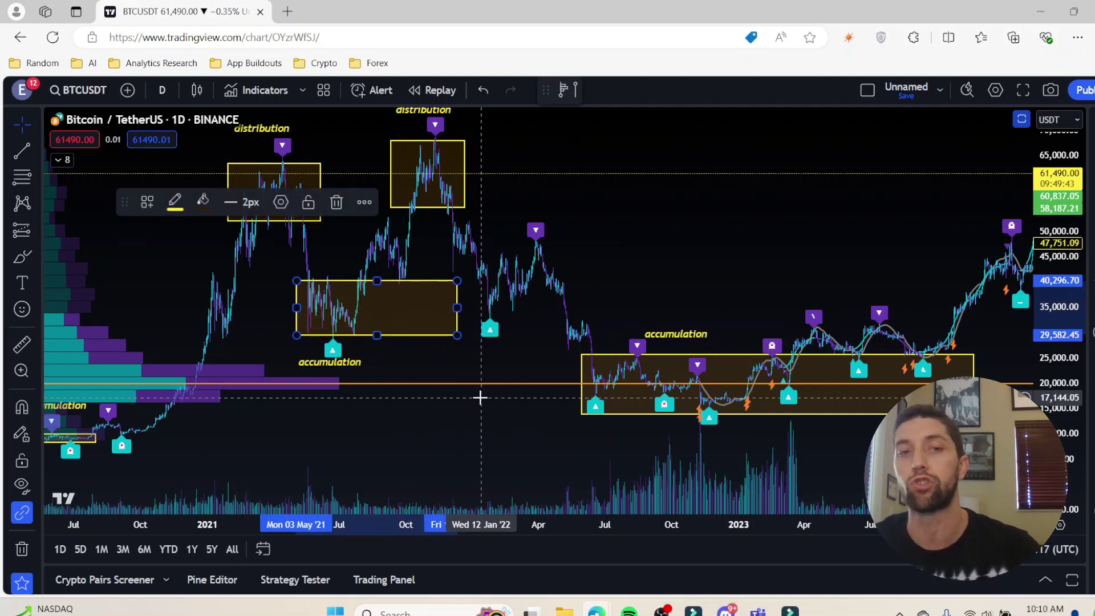
Step: Widen the mid-2021 accumulation rectangle to span from about the start of 2021 to 10 December 2021
{"action": "left_click", "coordinate": [351, 340]}
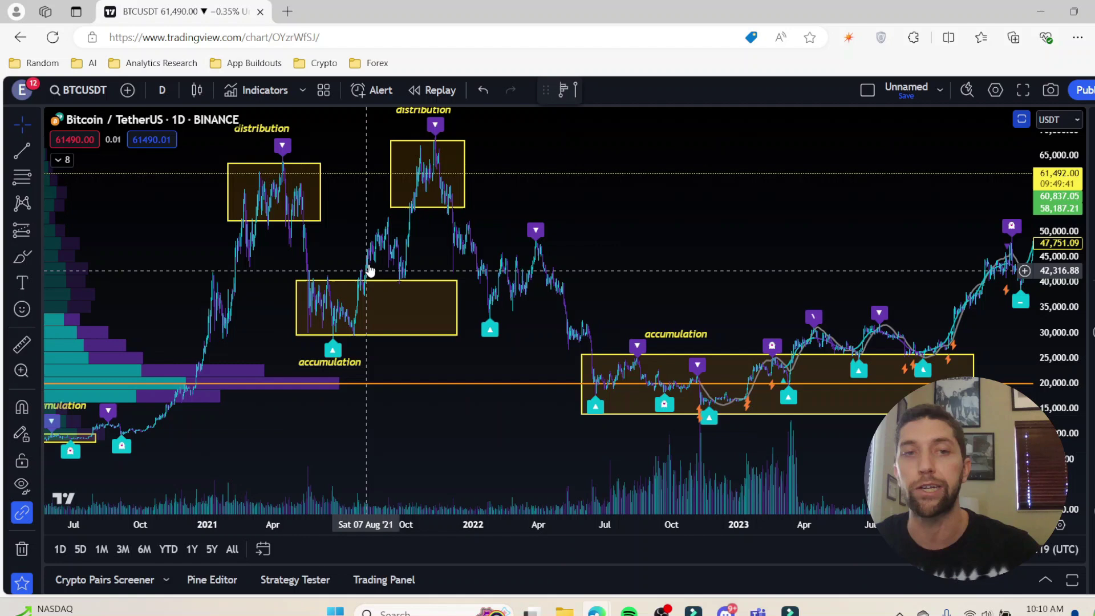
{"action": "left_click", "coordinate": [403, 288]}
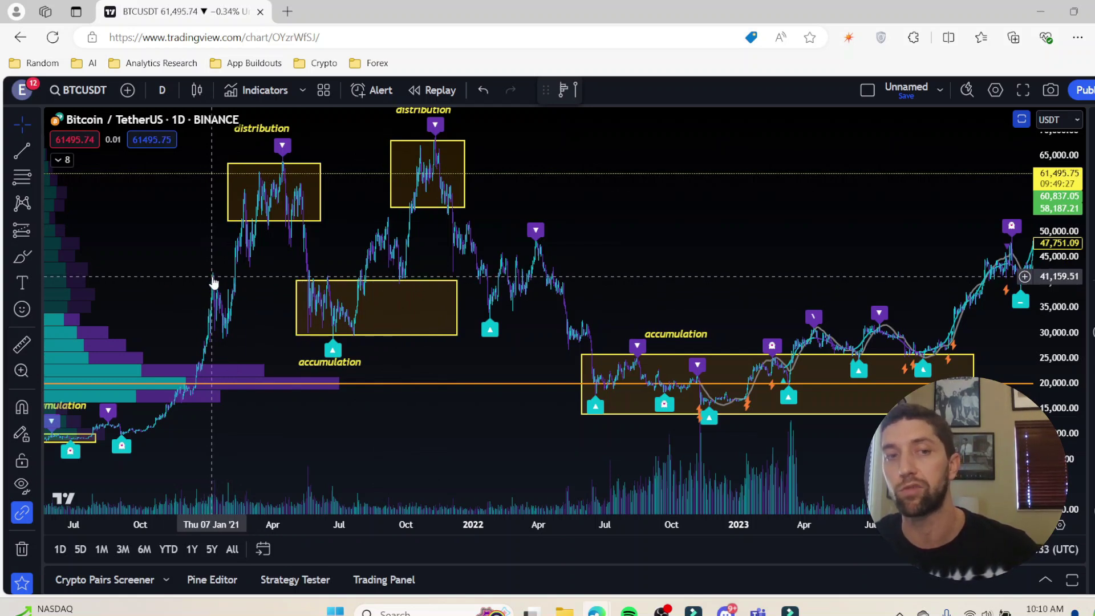
{"action": "left_click_drag", "start_coordinate": [296, 308], "coordinate": [200, 309]}
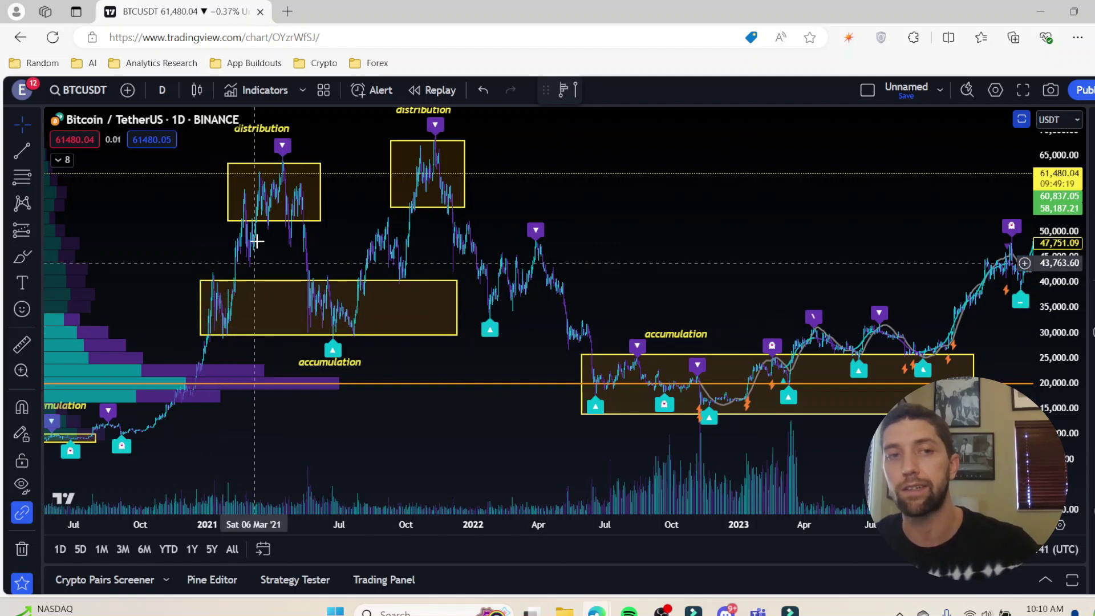
{"action": "left_click", "coordinate": [285, 164]}
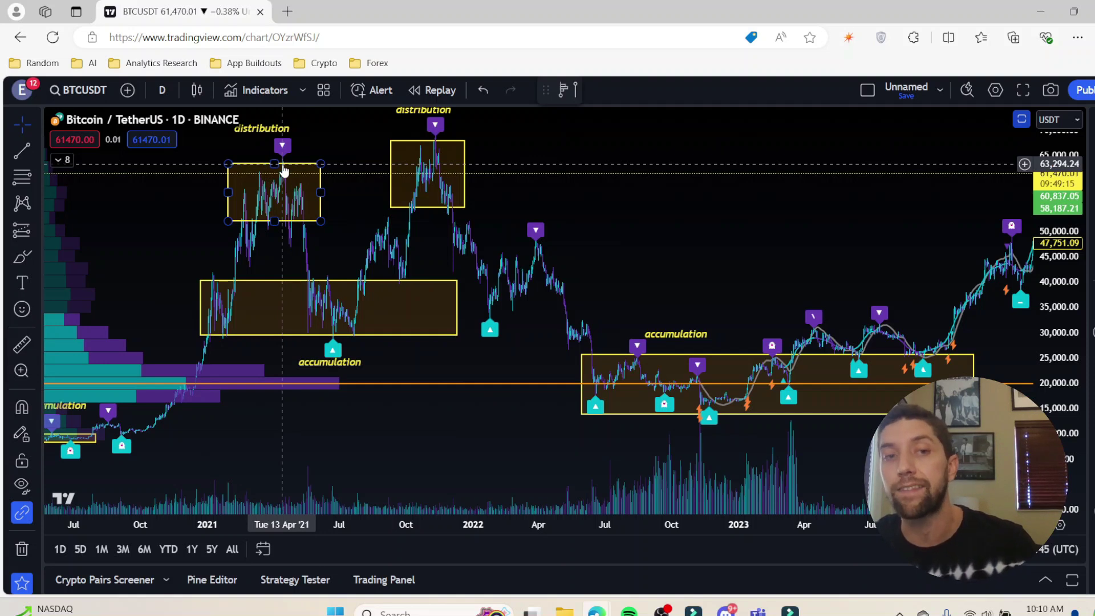
{"action": "left_click", "coordinate": [313, 279]}
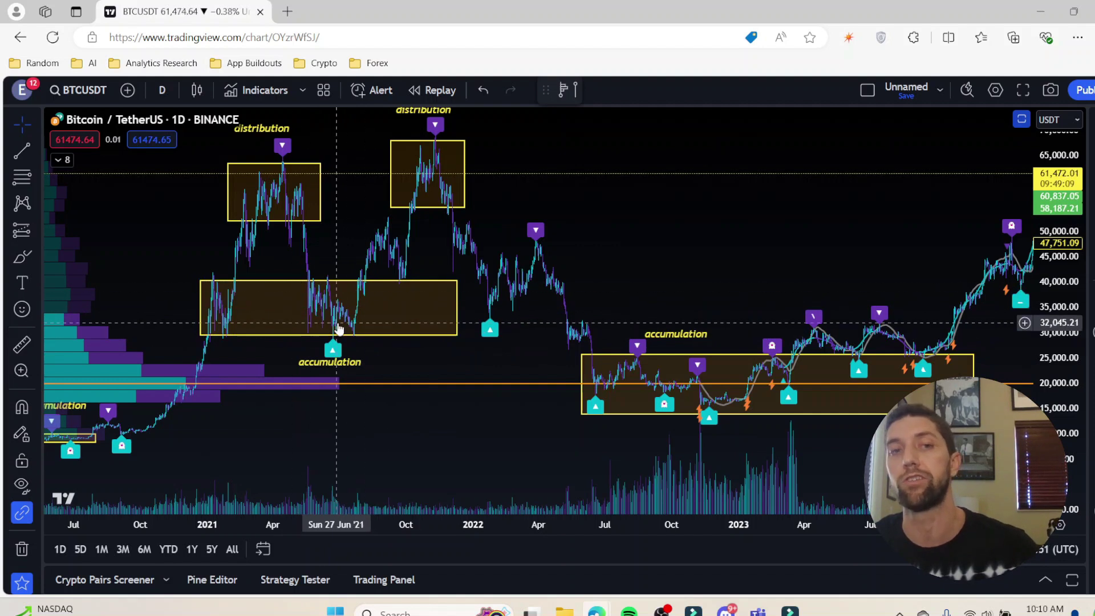
{"action": "left_click", "coordinate": [432, 141]}
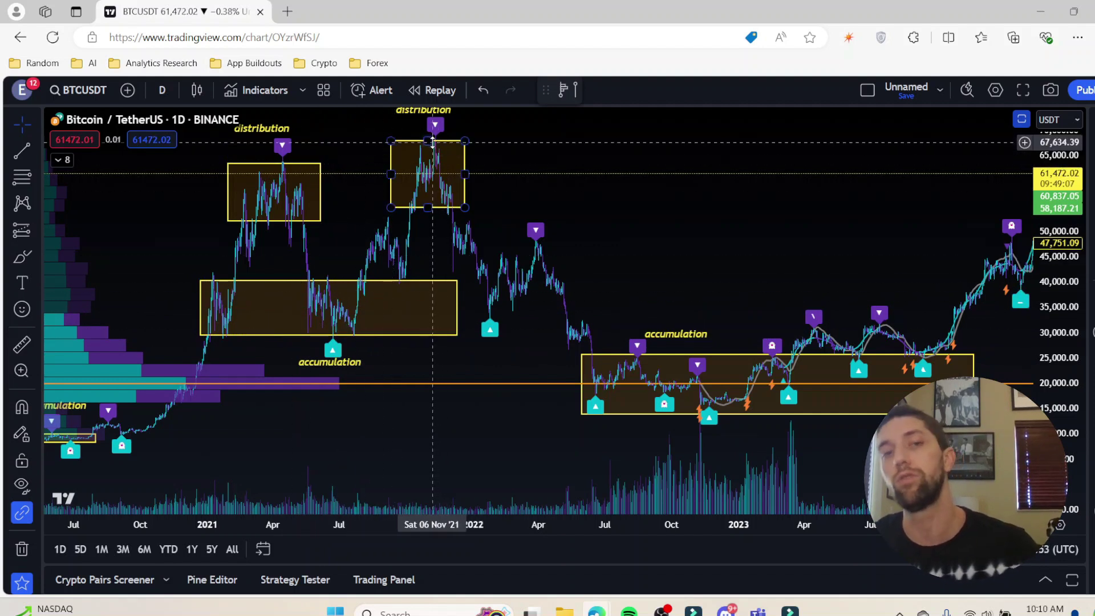
Step: Narrow the mid-2021 accumulation rectangle to span from about 6 May to 15 September 2021
{"action": "left_click", "coordinate": [254, 310]}
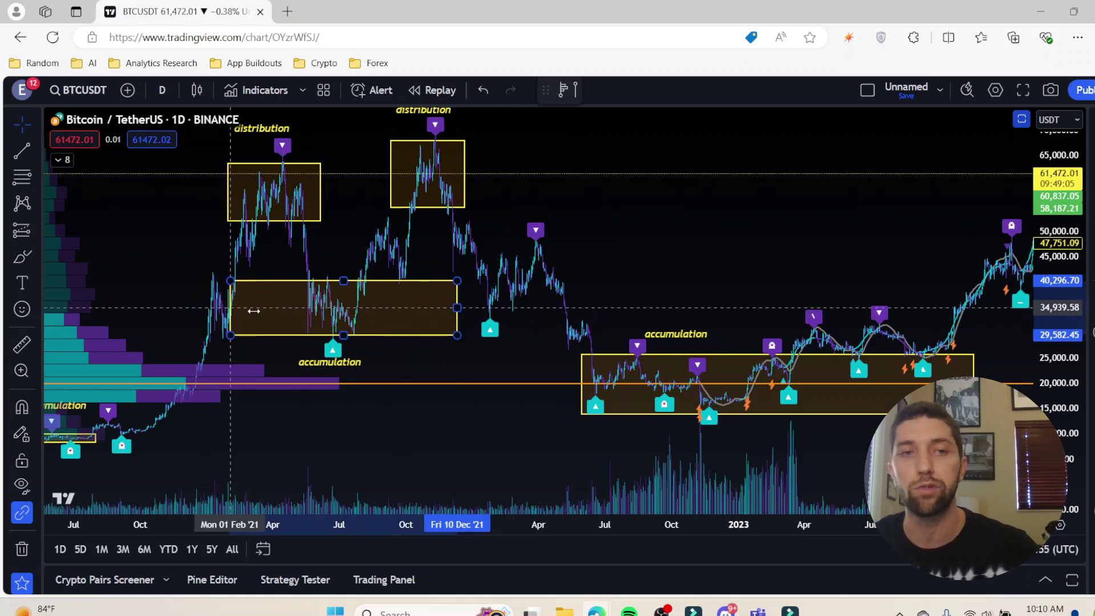
{"action": "left_click_drag", "start_coordinate": [254, 311], "coordinate": [297, 310]}
{"action": "left_click_drag", "start_coordinate": [456, 310], "coordinate": [392, 315]}
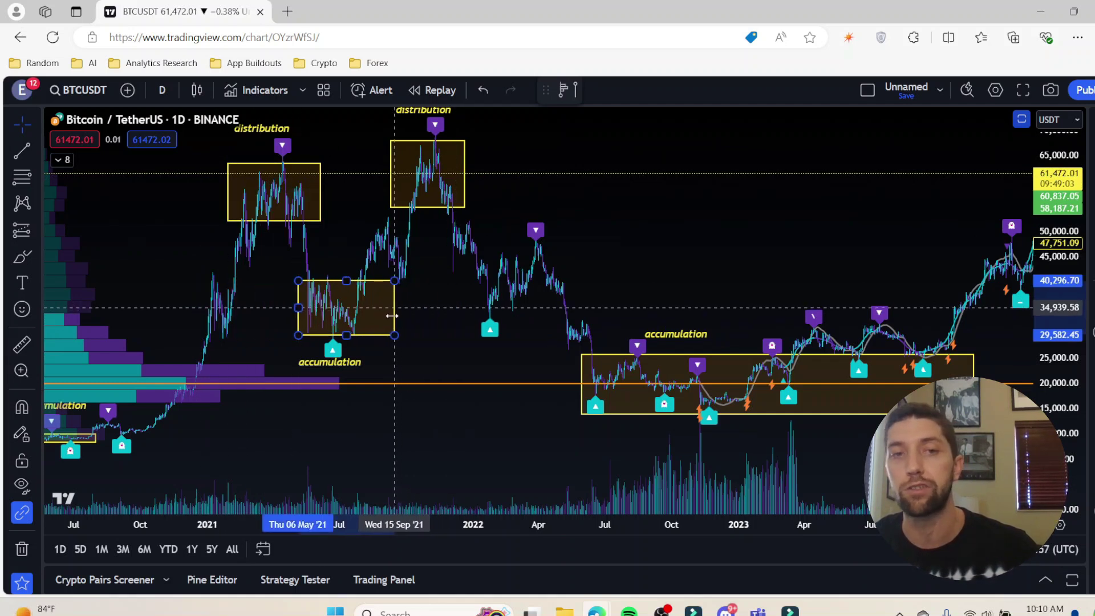
Step: Set the Bitcoin / TetherUS chart's time interval to 1 week
{"action": "left_click", "coordinate": [814, 230]}
{"action": "left_click_drag", "start_coordinate": [814, 229], "coordinate": [441, 290]}
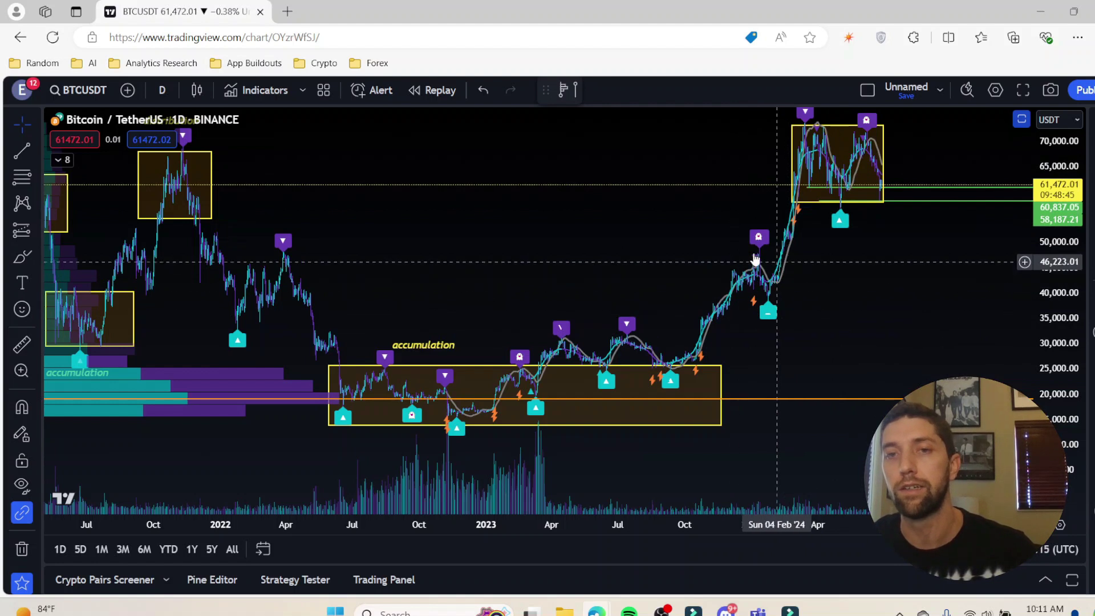
{"action": "left_click", "coordinate": [594, 371]}
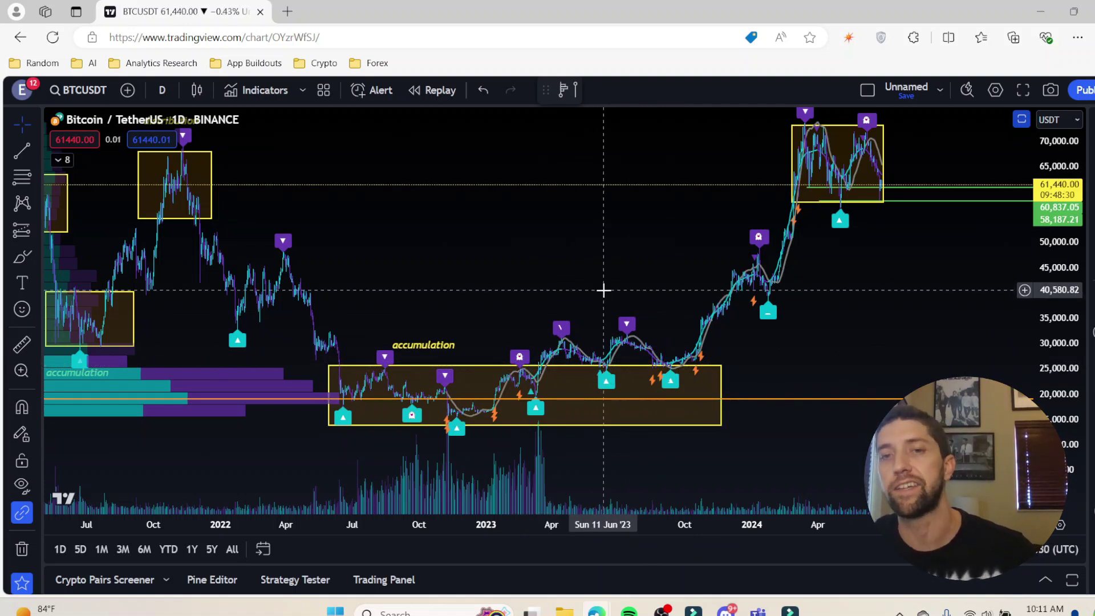
{"action": "left_click_drag", "start_coordinate": [557, 230], "coordinate": [609, 240]}
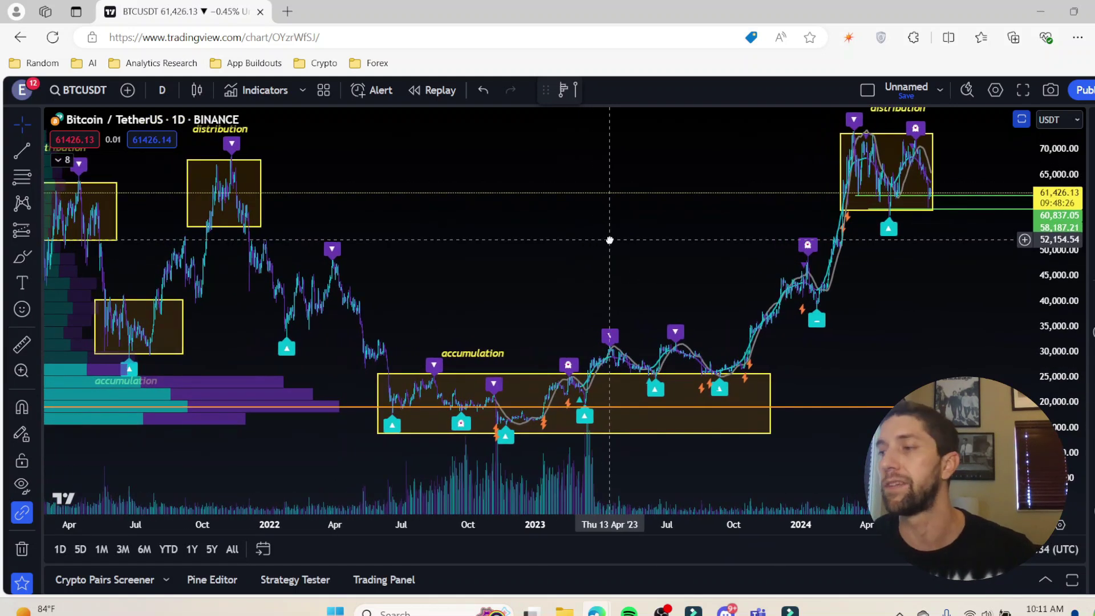
{"action": "left_click", "coordinate": [162, 90]}
{"action": "scroll", "coordinate": [188, 399], "scroll_direction": "down", "scroll_amount": 4}
{"action": "left_click", "coordinate": [204, 460]}
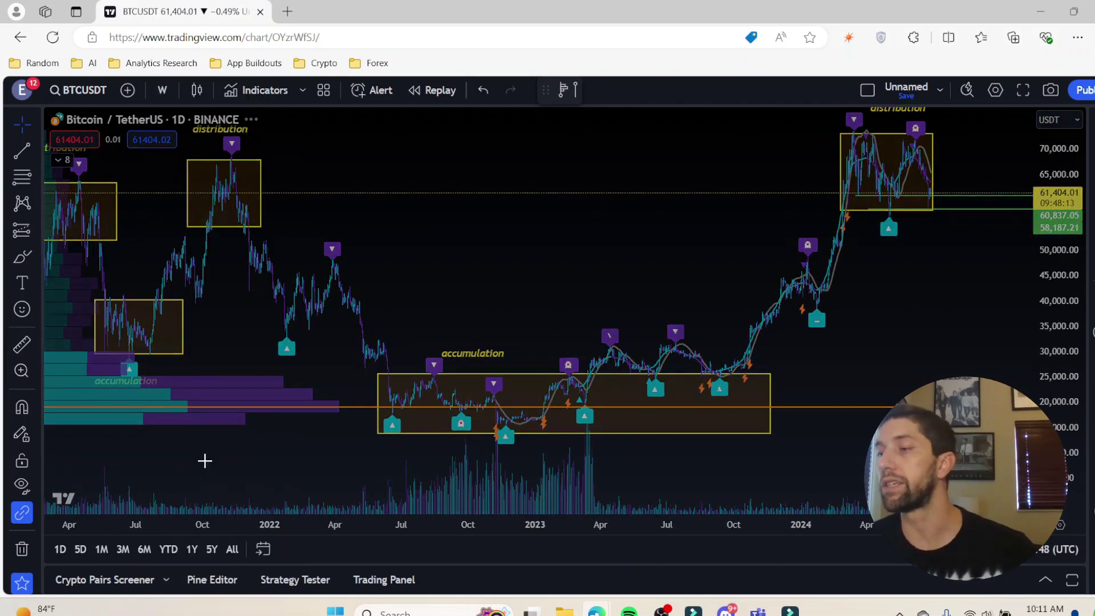
{"action": "scroll", "coordinate": [684, 318], "scroll_direction": "up", "scroll_amount": 5}
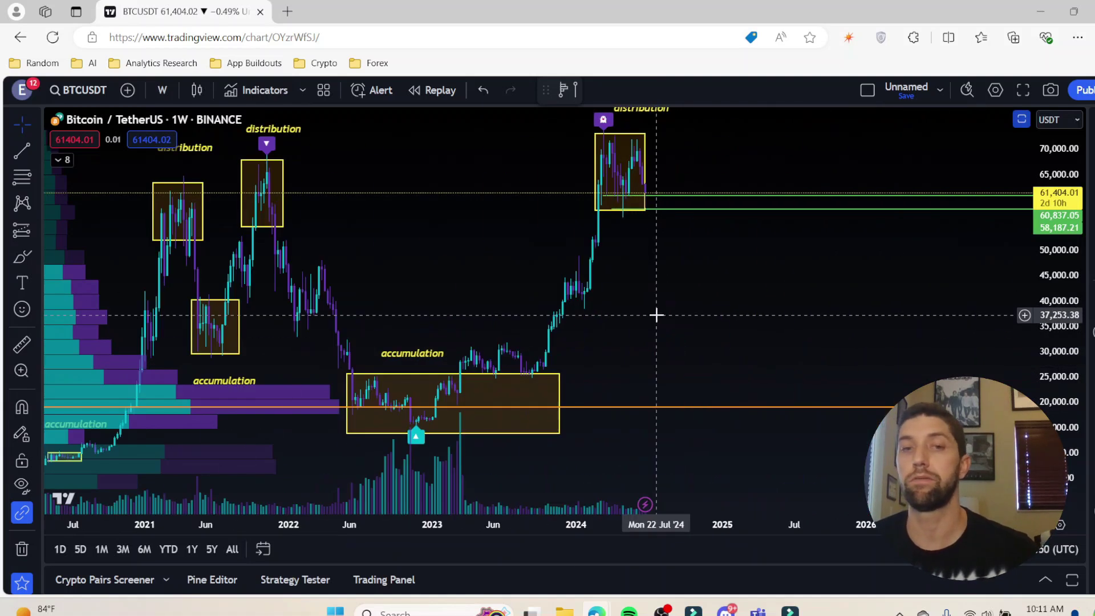
{"action": "left_click_drag", "start_coordinate": [648, 310], "coordinate": [872, 313]}
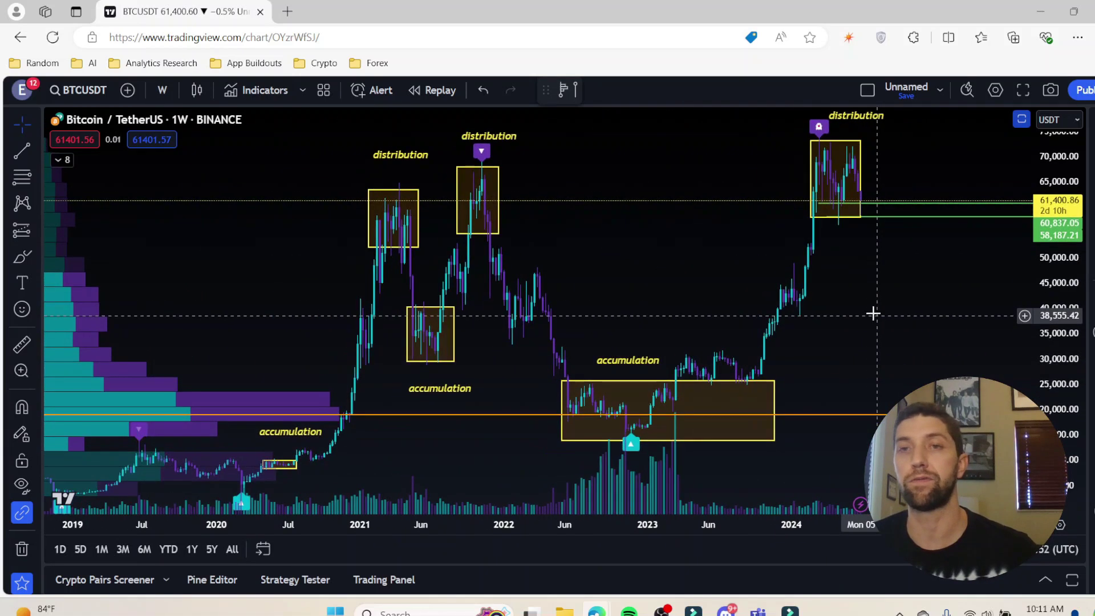